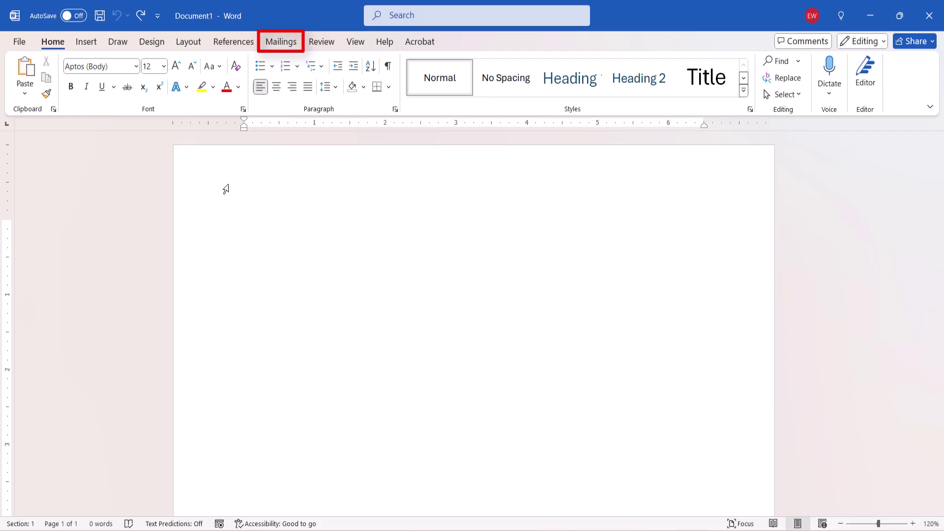
Create an envelope, pasting the Placeholder Name delivery address and the XYZ Dog Treat Company return address
{"action": "left_click", "coordinate": [282, 43]}
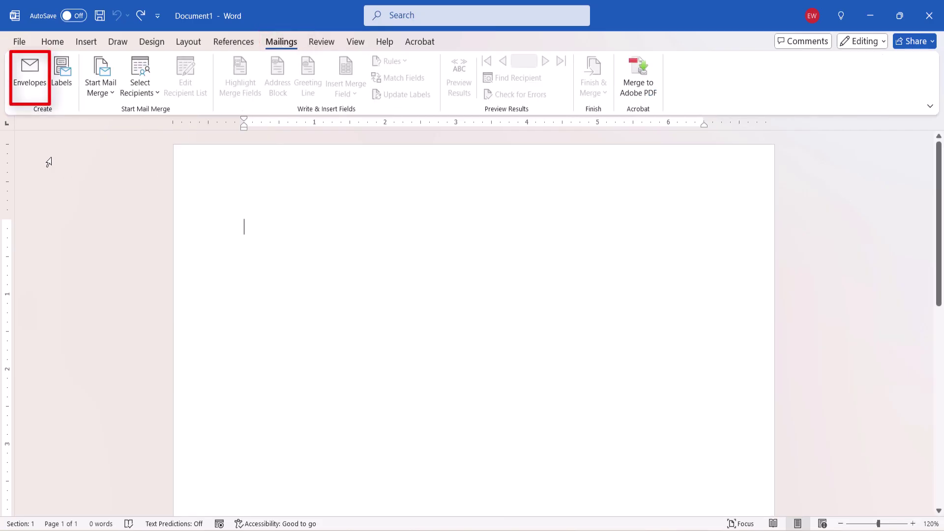
{"action": "left_click", "coordinate": [29, 73]}
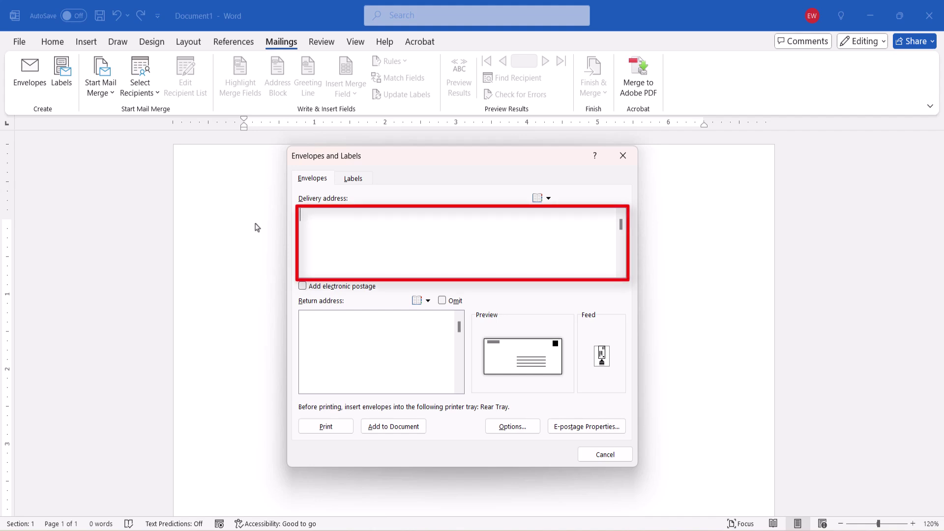
{"action": "type", "text": "Placeholder Name Placeholder Street Address Placeholder City, XX 555555"}
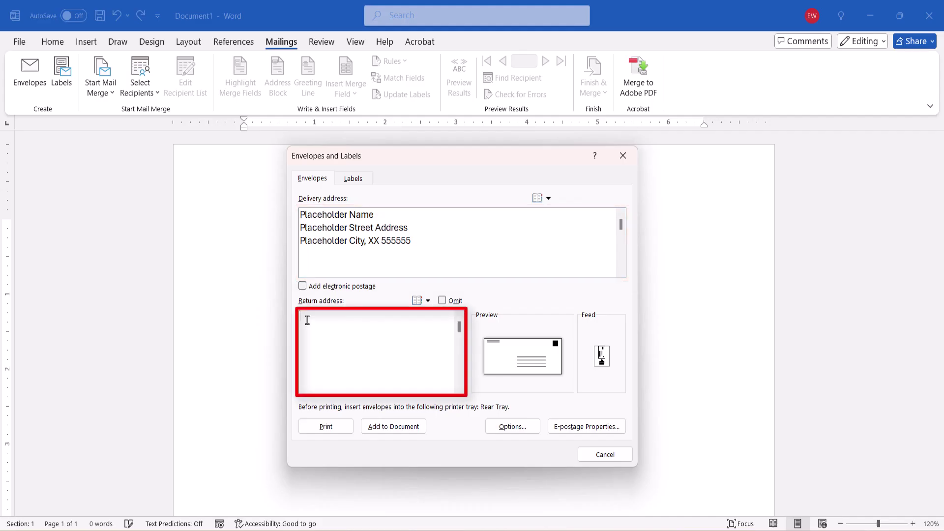
{"action": "type", "text": "XYZ Dog Treat Company 123 Fake Street Imaginary City, XX 555555"}
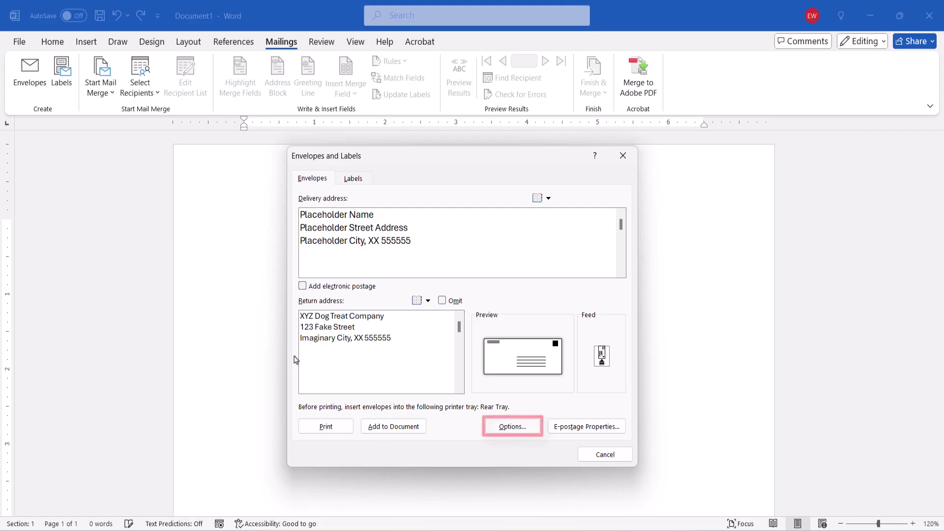
Keep the Size 10 envelope, add it to the document, and decline saving the default return address
{"action": "left_click", "coordinate": [496, 430]}
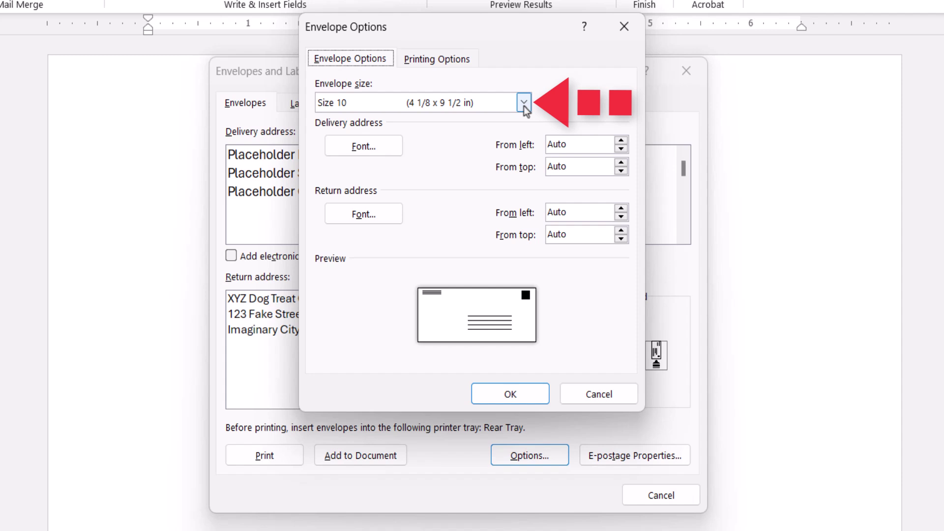
{"action": "left_click", "coordinate": [524, 104]}
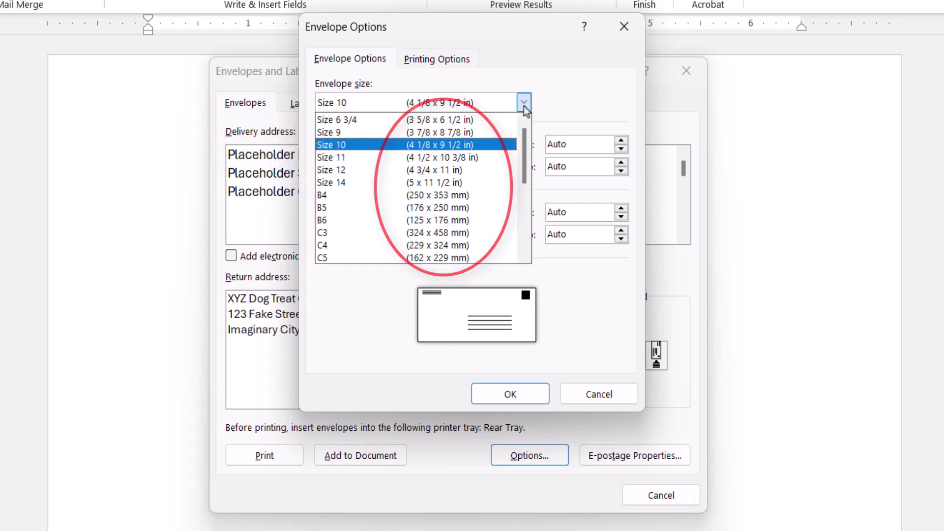
{"action": "left_click", "coordinate": [523, 105]}
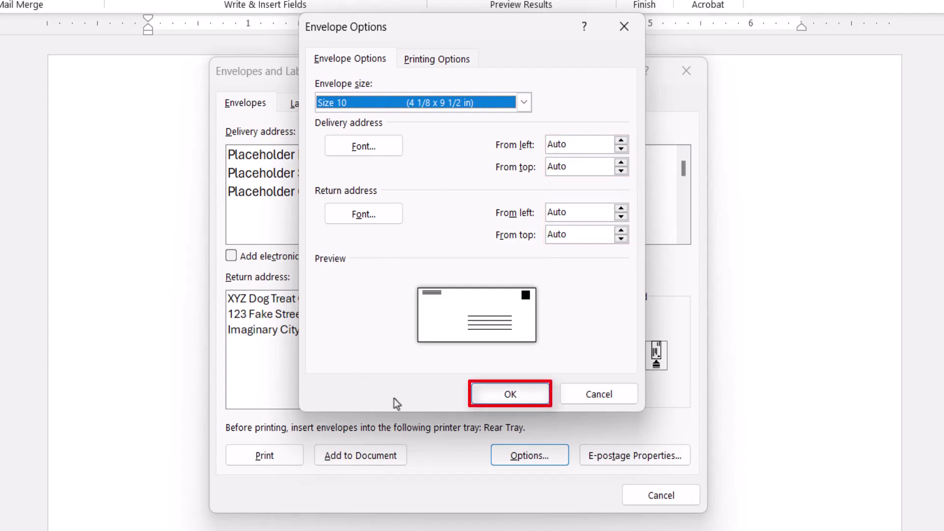
{"action": "left_click", "coordinate": [492, 394]}
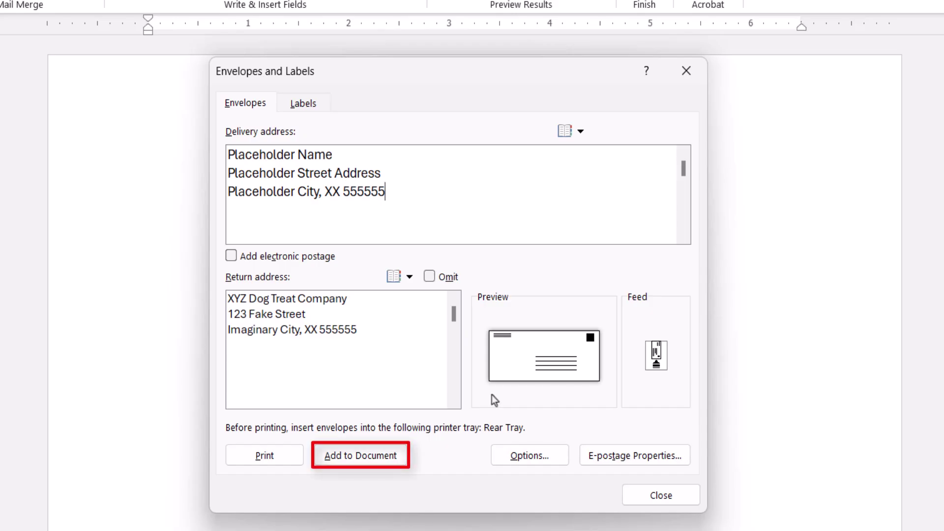
{"action": "left_click", "coordinate": [395, 458]}
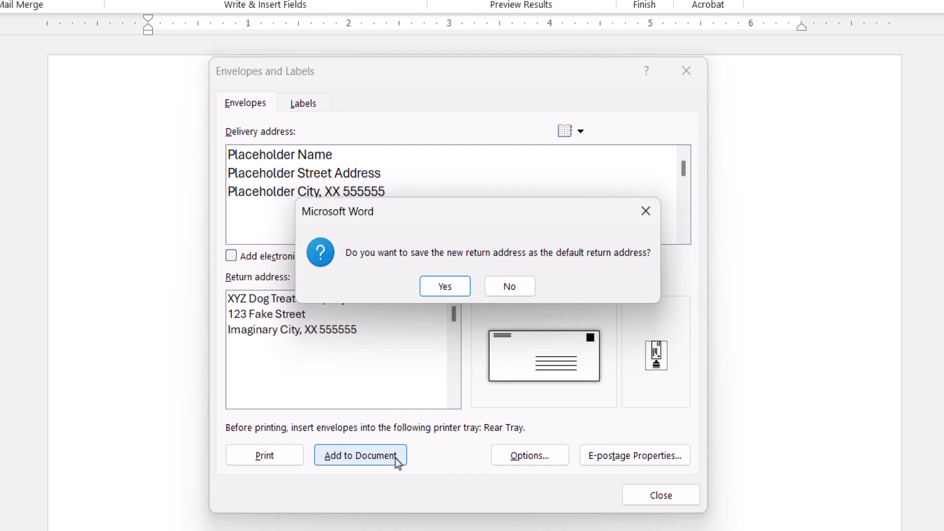
{"action": "left_click", "coordinate": [510, 286]}
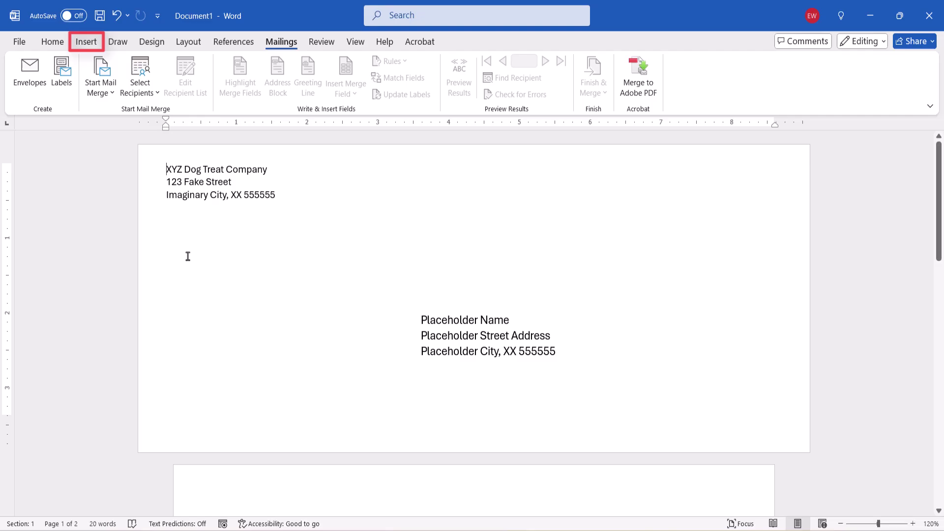
Insert the Sample Dog Logo picture from the Desktop onto the envelope
{"action": "left_click", "coordinate": [85, 45]}
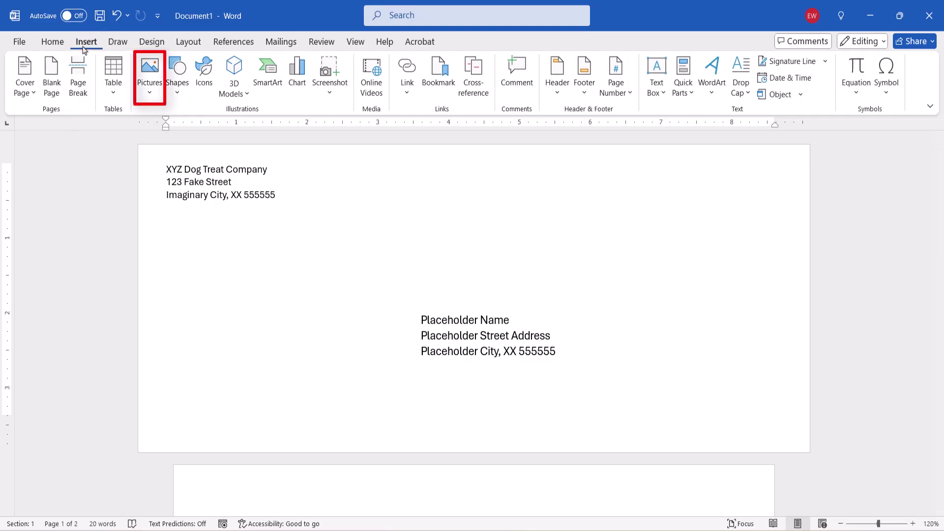
{"action": "left_click", "coordinate": [150, 94]}
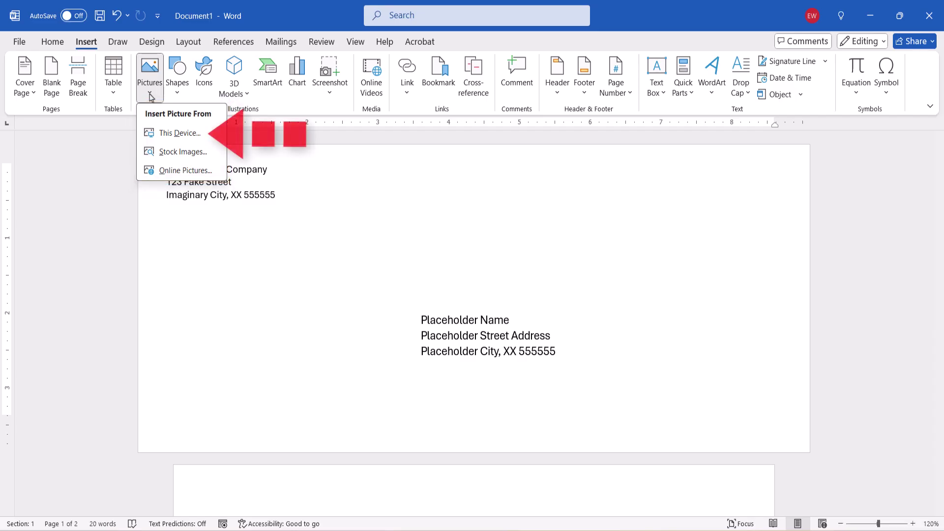
{"action": "left_click", "coordinate": [150, 139]}
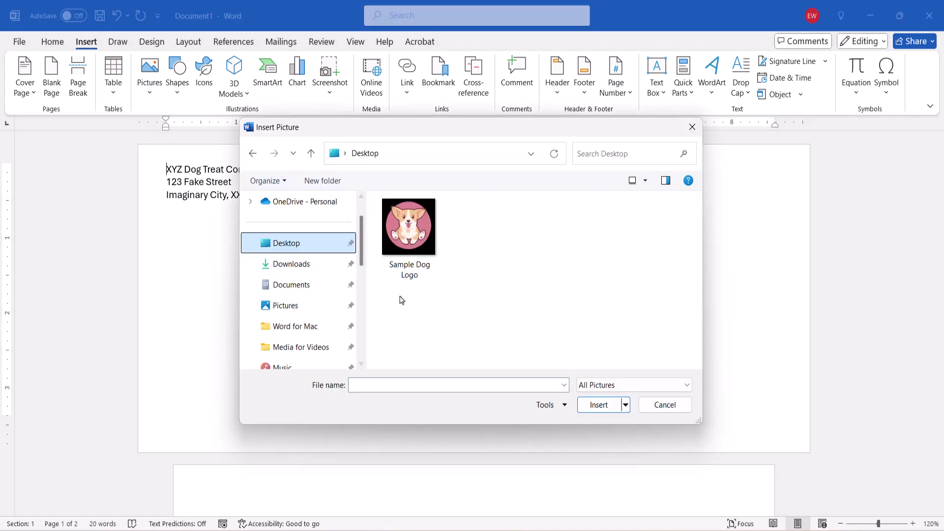
{"action": "left_click", "coordinate": [429, 234]}
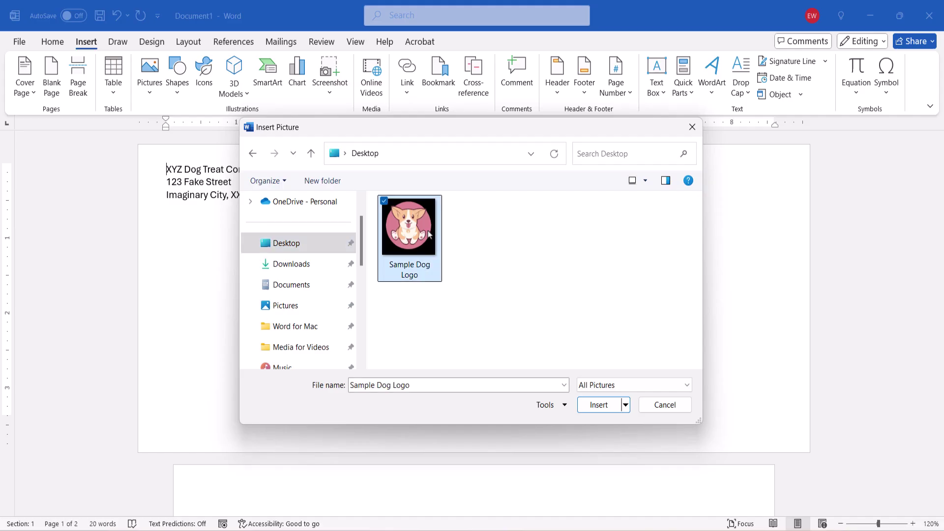
{"action": "left_click", "coordinate": [594, 409]}
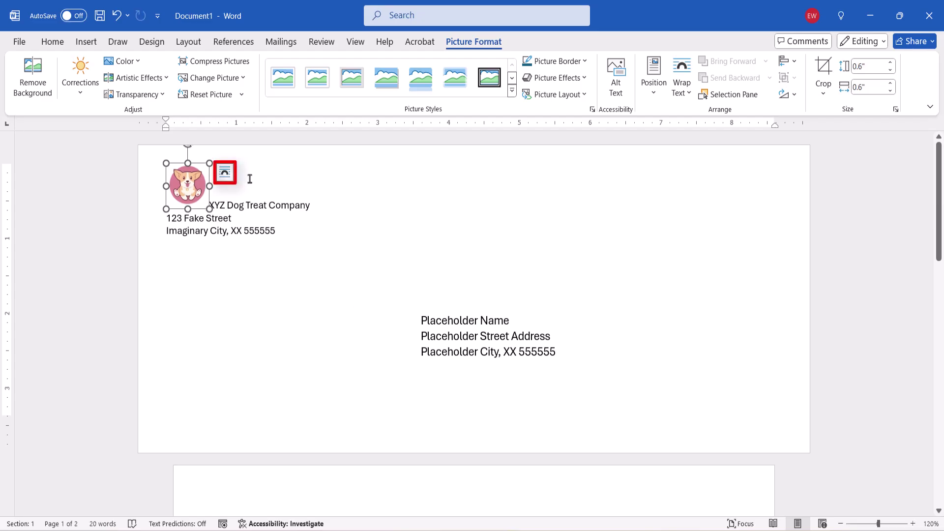
Give the logo Square text wrapping and drag it to the right of the return address
{"action": "left_click", "coordinate": [229, 178]}
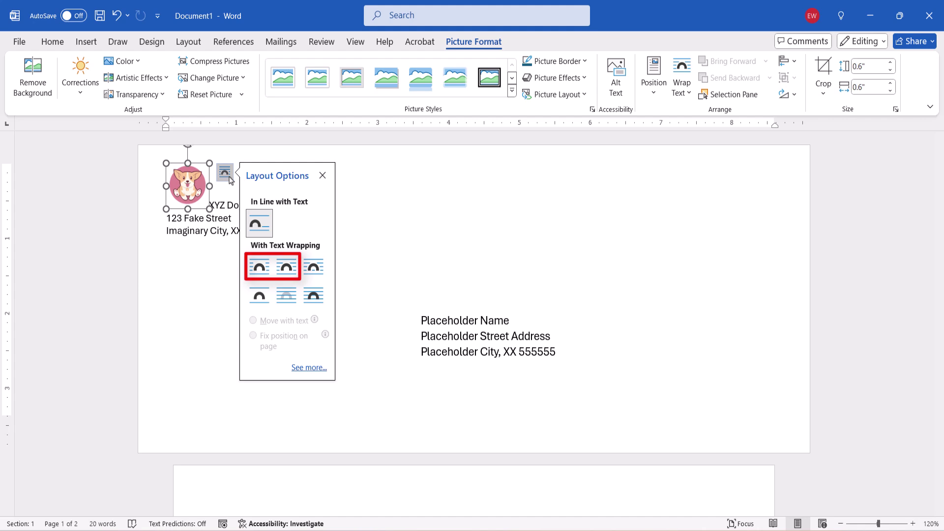
{"action": "left_click", "coordinate": [254, 267]}
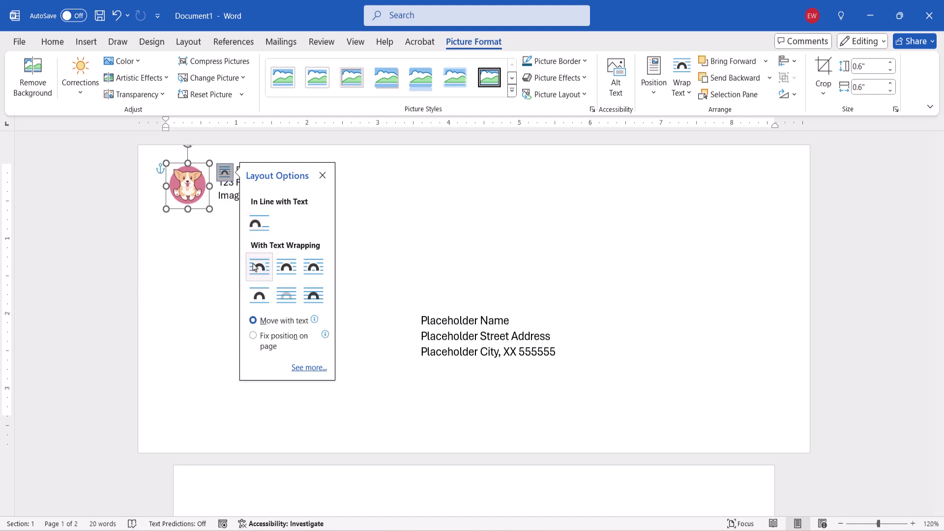
{"action": "left_click", "coordinate": [352, 191]}
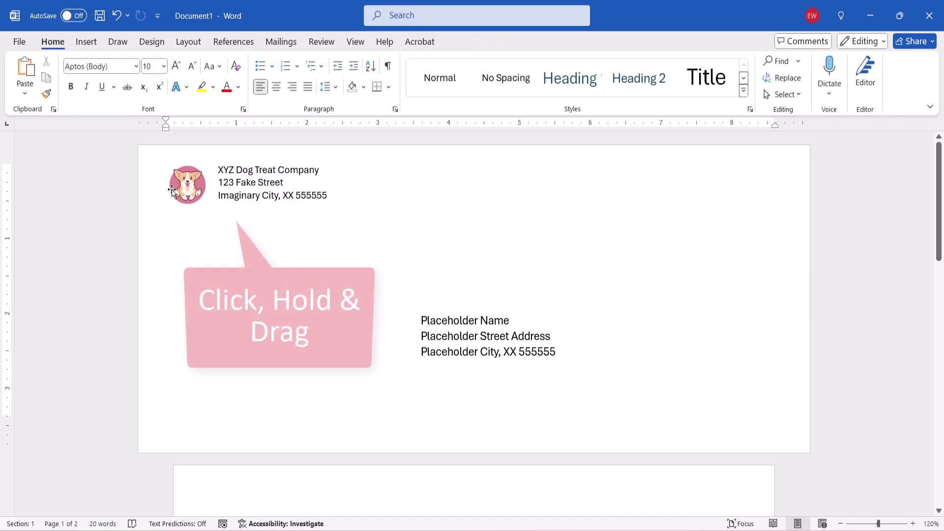
{"action": "left_click_drag", "start_coordinate": [185, 182], "coordinate": [309, 181]}
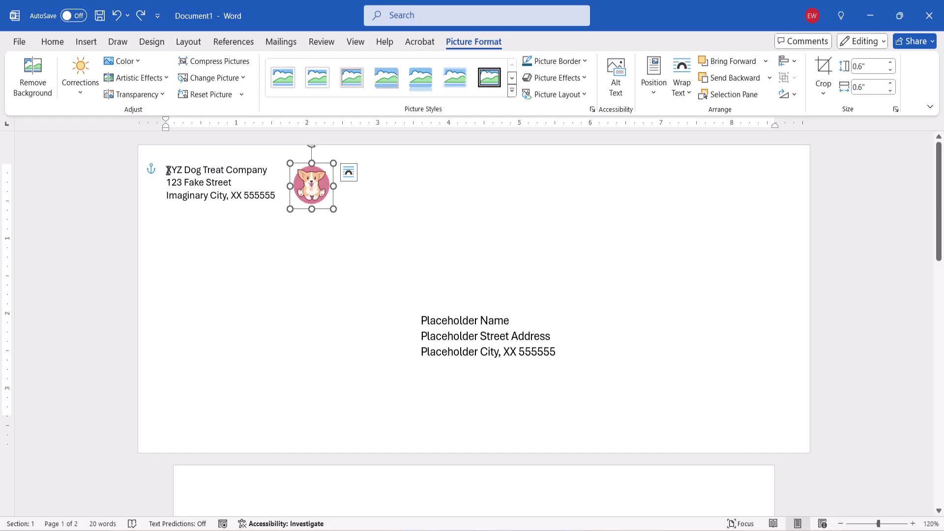
Make the three return address lines ADLaM Display, 9 pt, in blue
{"action": "left_click_drag", "start_coordinate": [163, 170], "coordinate": [276, 196]}
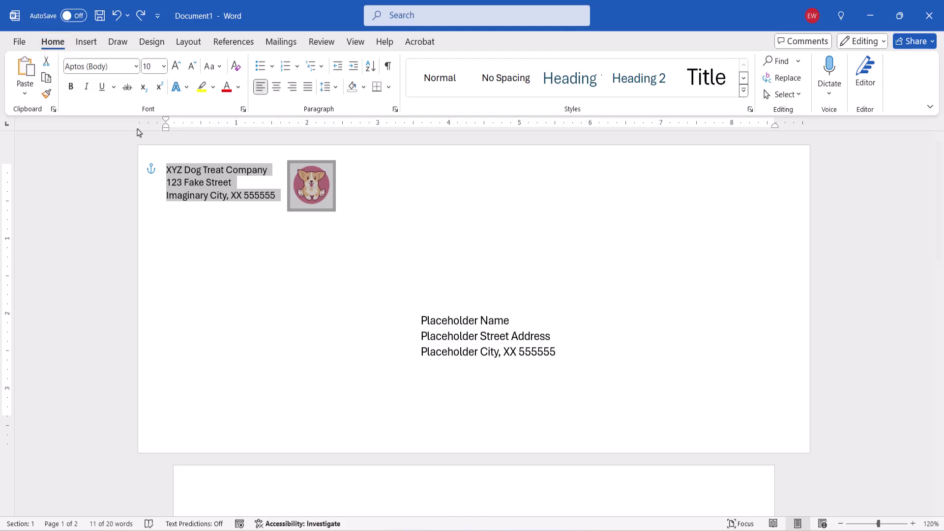
{"action": "left_click", "coordinate": [136, 66]}
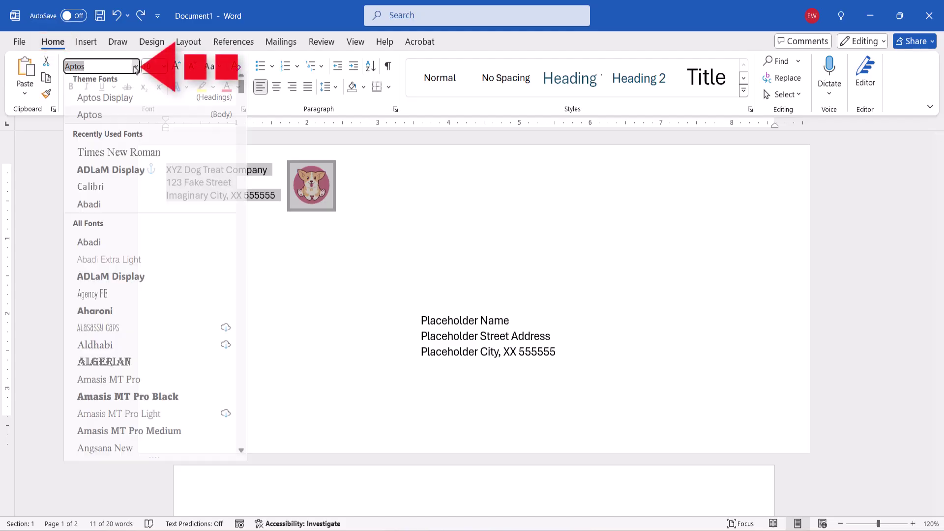
{"action": "left_click", "coordinate": [113, 177]}
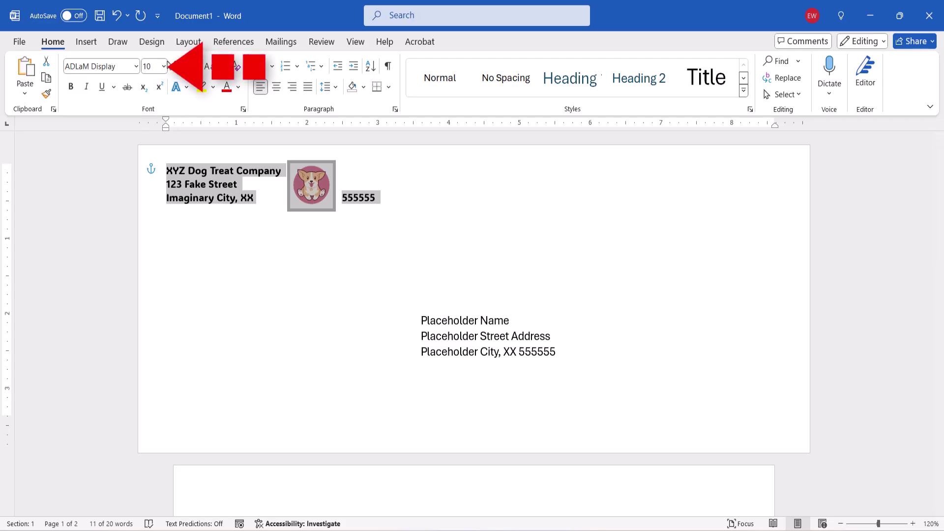
{"action": "left_click", "coordinate": [163, 66]}
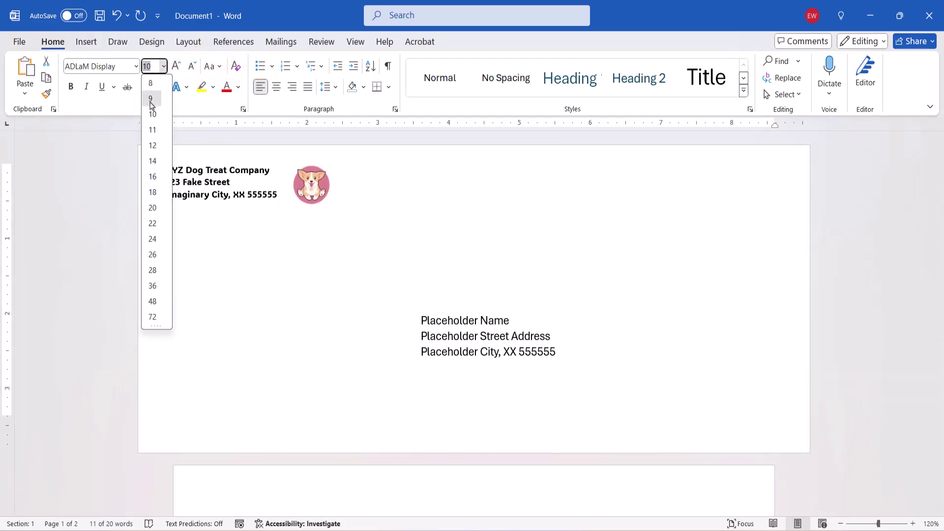
{"action": "left_click", "coordinate": [151, 100]}
{"action": "left_click", "coordinate": [238, 87]}
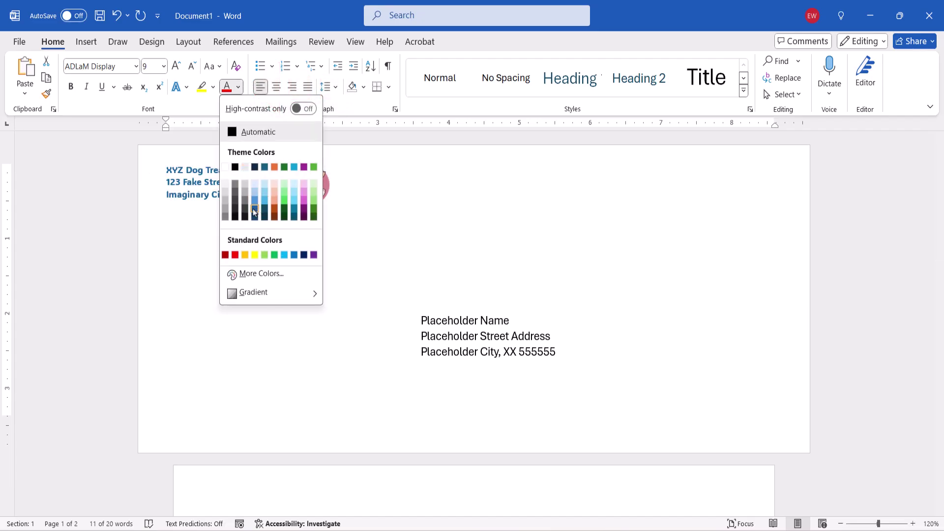
{"action": "left_click", "coordinate": [255, 210]}
{"action": "left_click", "coordinate": [343, 239]}
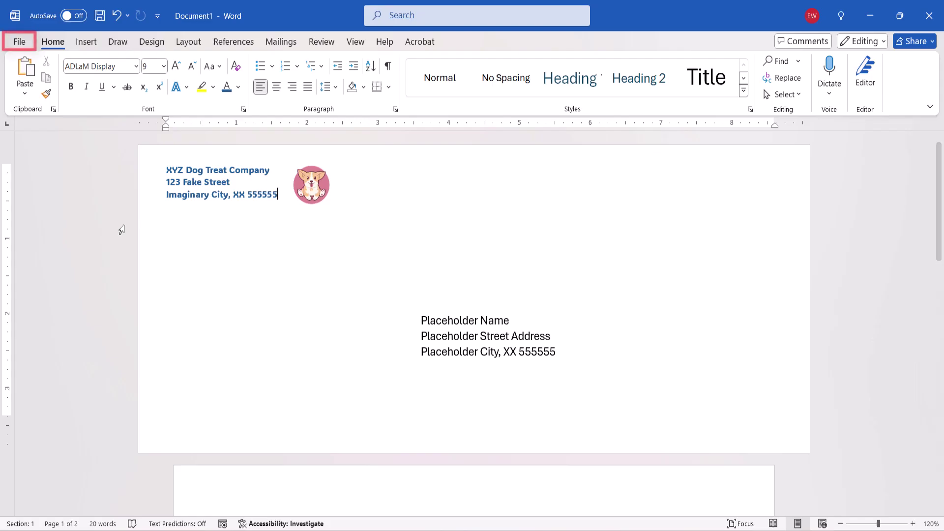
Print only the current envelope page instead of all pages
{"action": "left_click", "coordinate": [22, 43]}
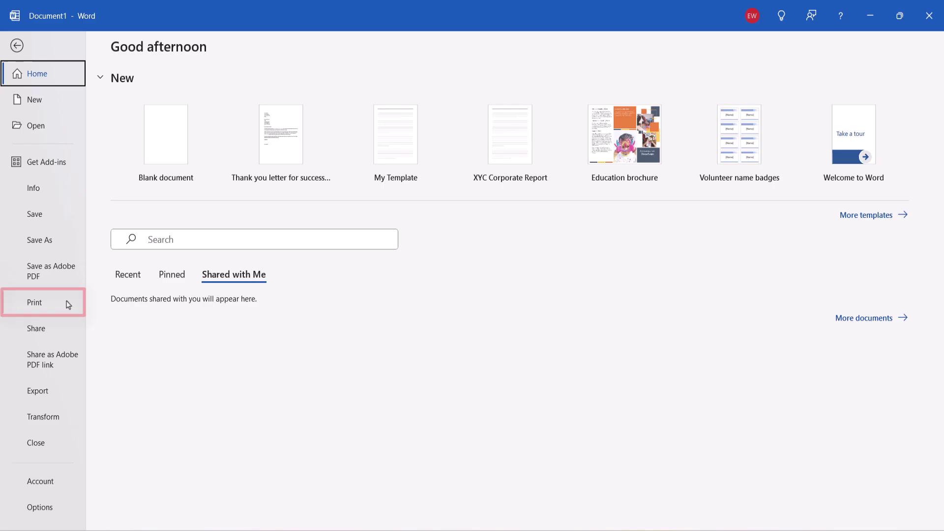
{"action": "left_click", "coordinate": [37, 304]}
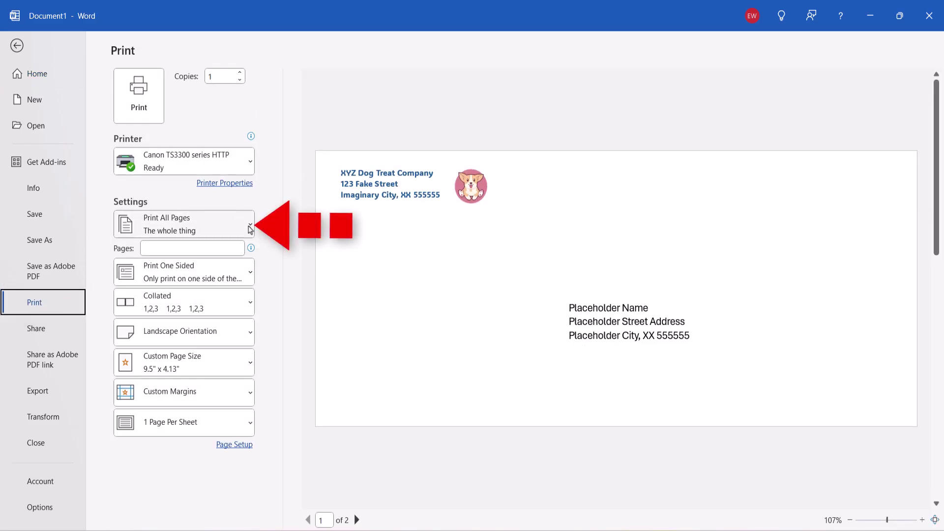
{"action": "left_click", "coordinate": [250, 228]}
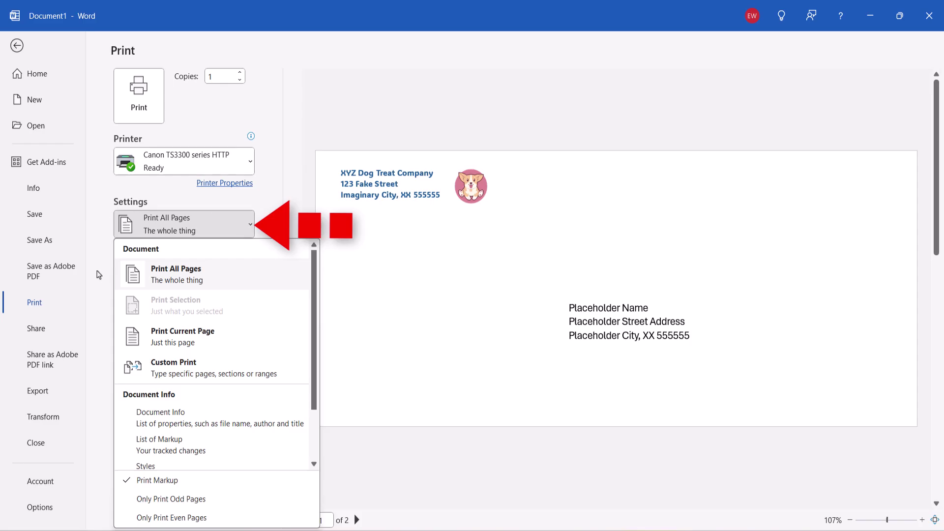
{"action": "left_click", "coordinate": [183, 343]}
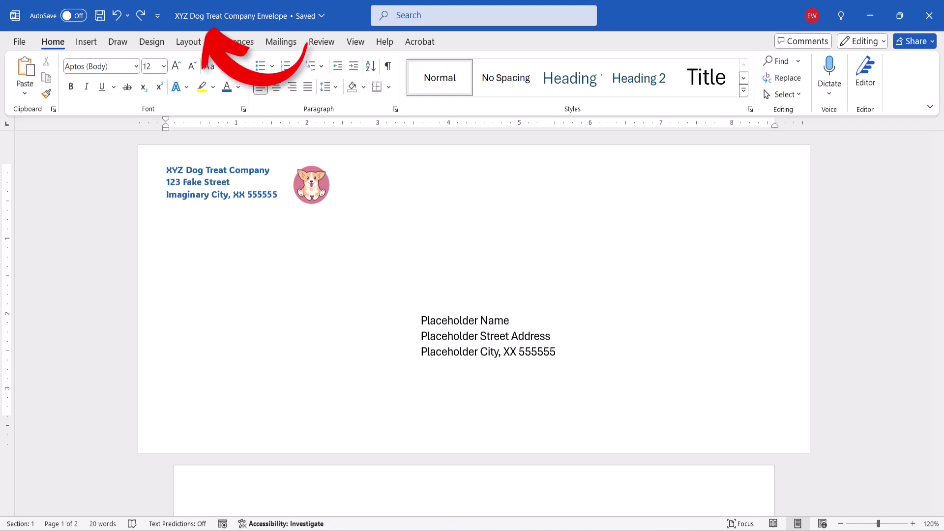
{"action": "left_click", "coordinate": [464, 336]}
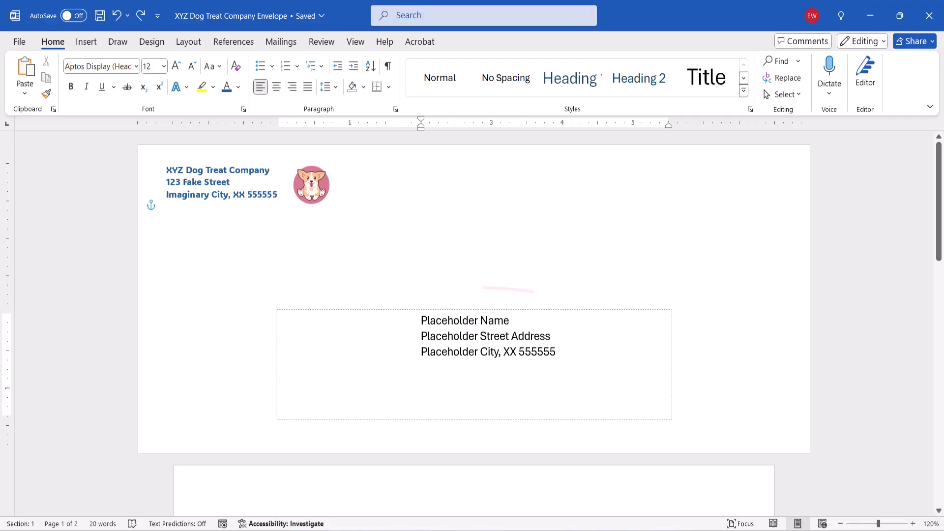